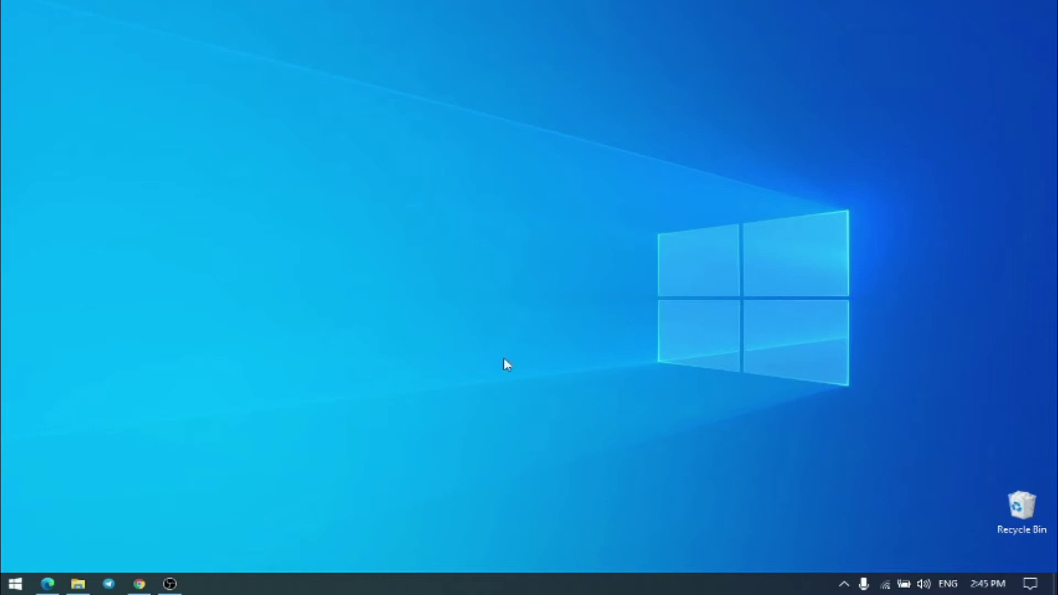
Step: Turn off the Privacy setting that lets apps run in the background
left_click(8, 586)
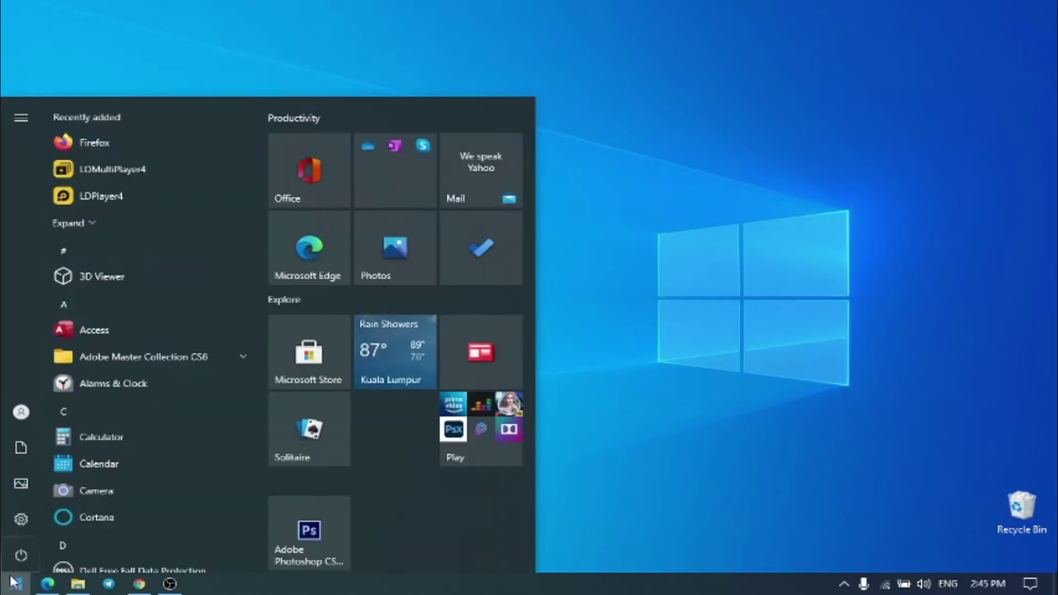
left_click(20, 521)
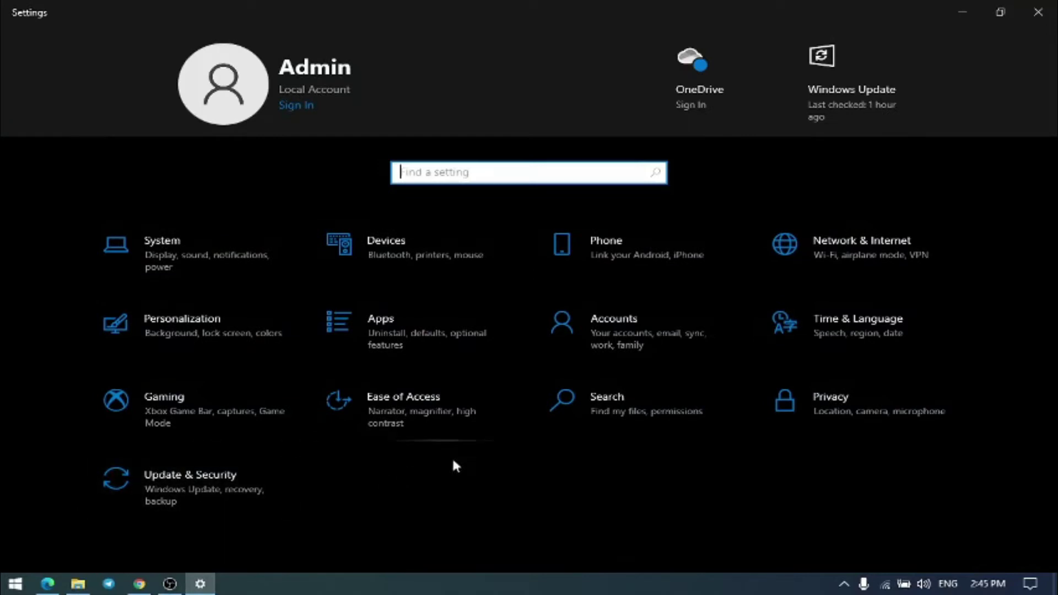
left_click(839, 402)
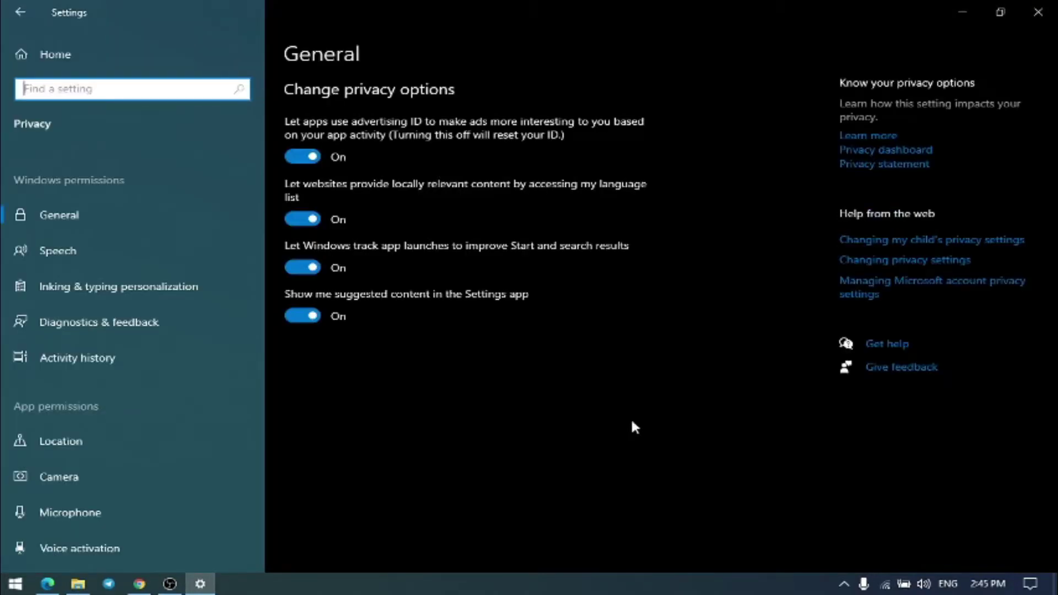
scroll(127, 384, "down", 4)
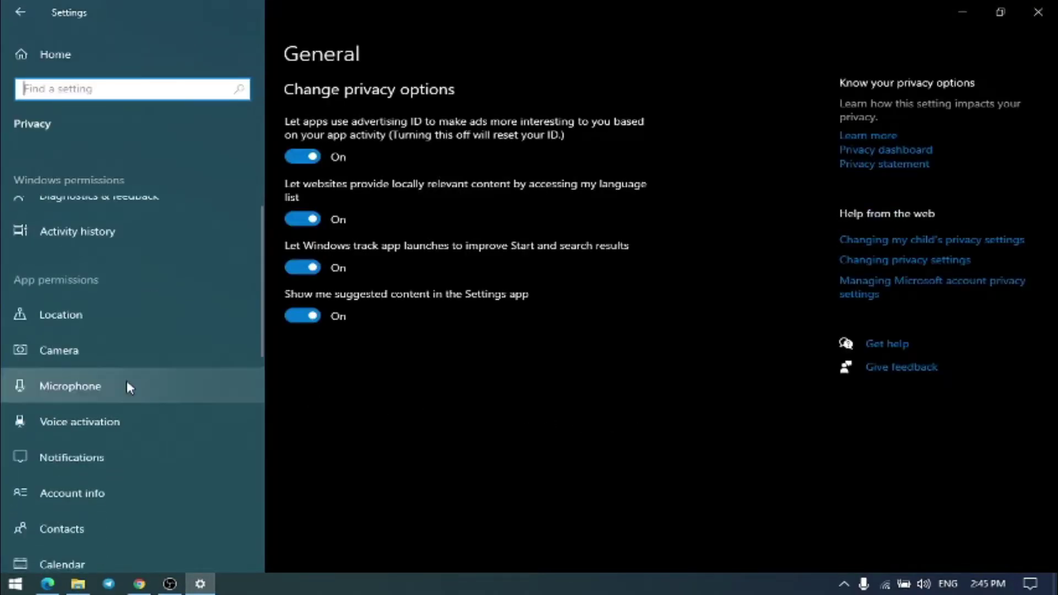
scroll(127, 384, "down", 5)
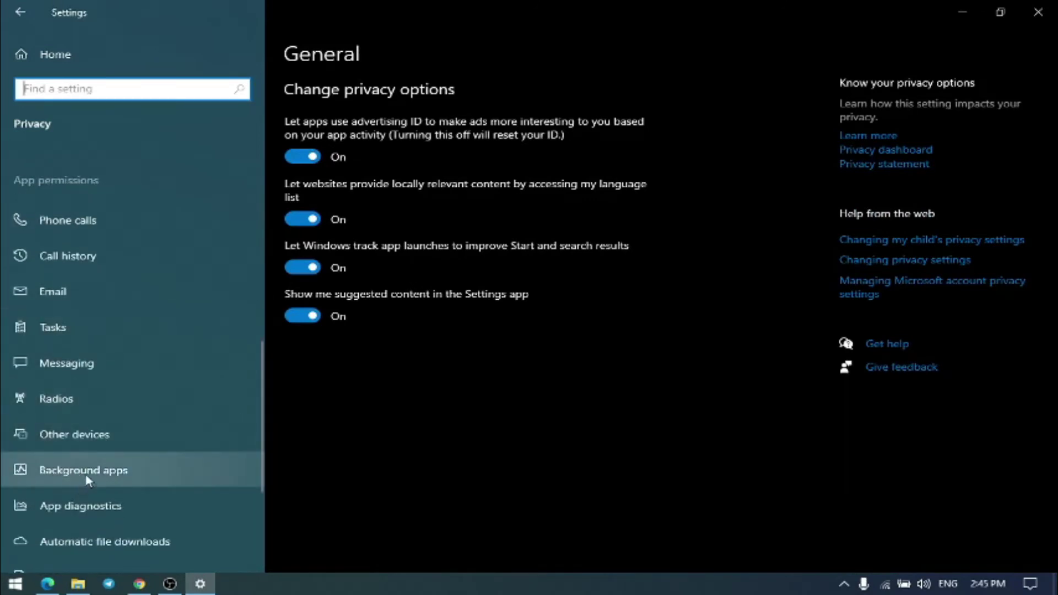
left_click(87, 475)
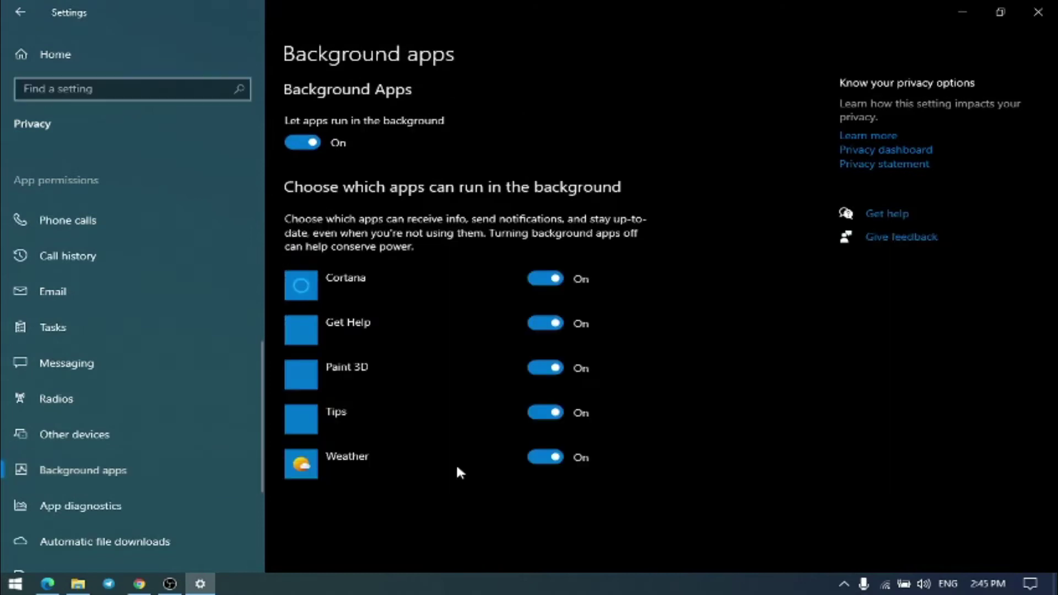
left_click(305, 144)
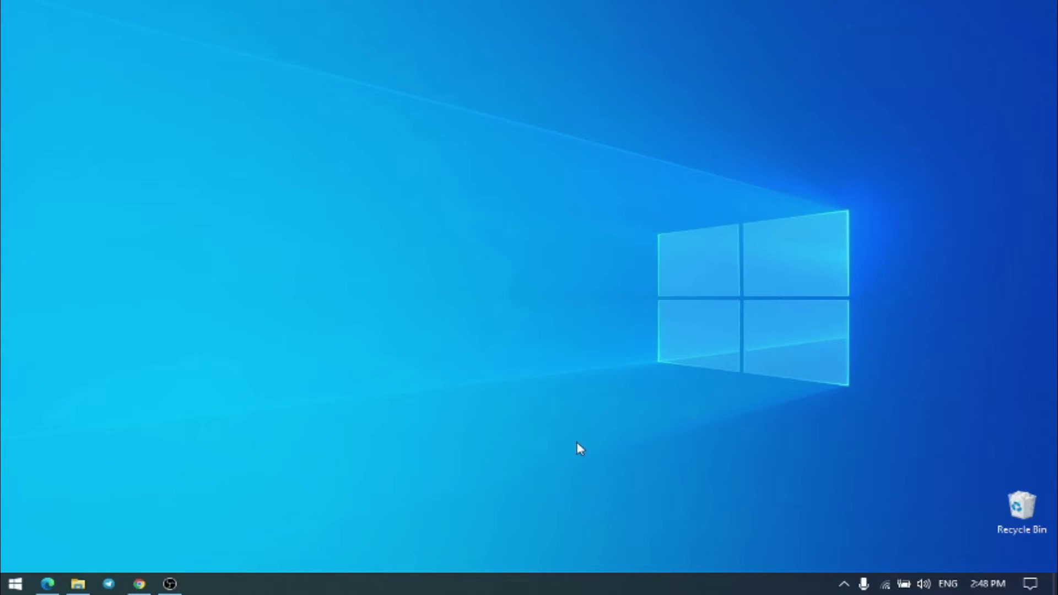
Step: Switch the color mode to Light and back to Dark in the personalization color settings
right_click(508, 312)
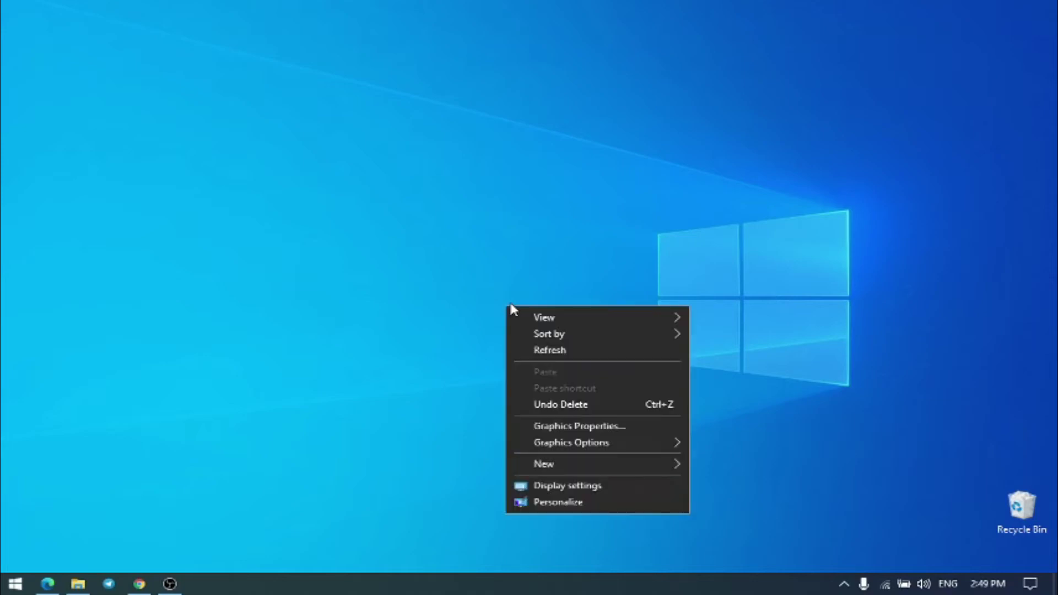
left_click(581, 499)
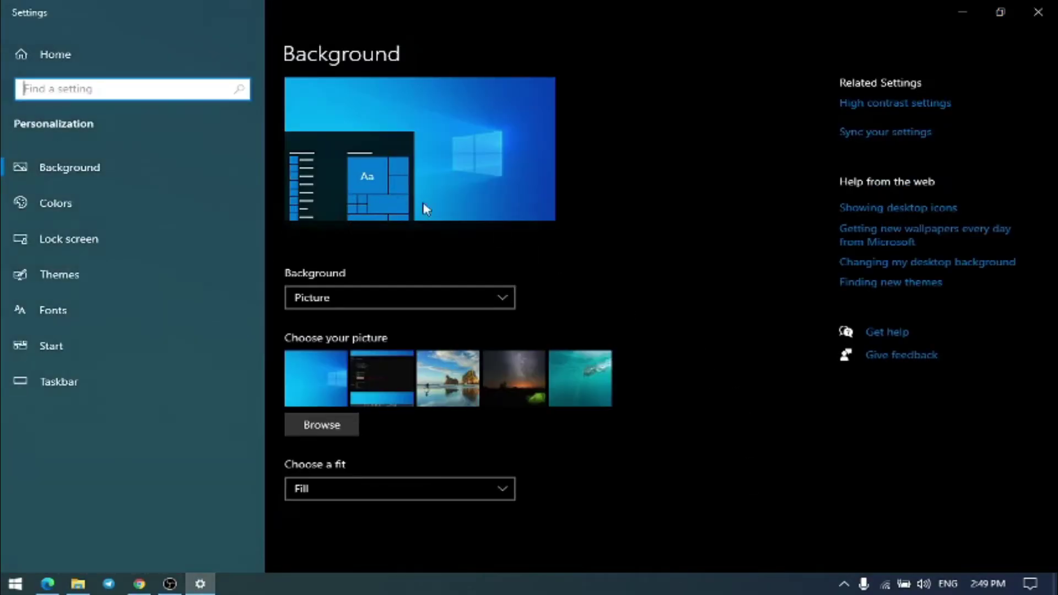
left_click(92, 205)
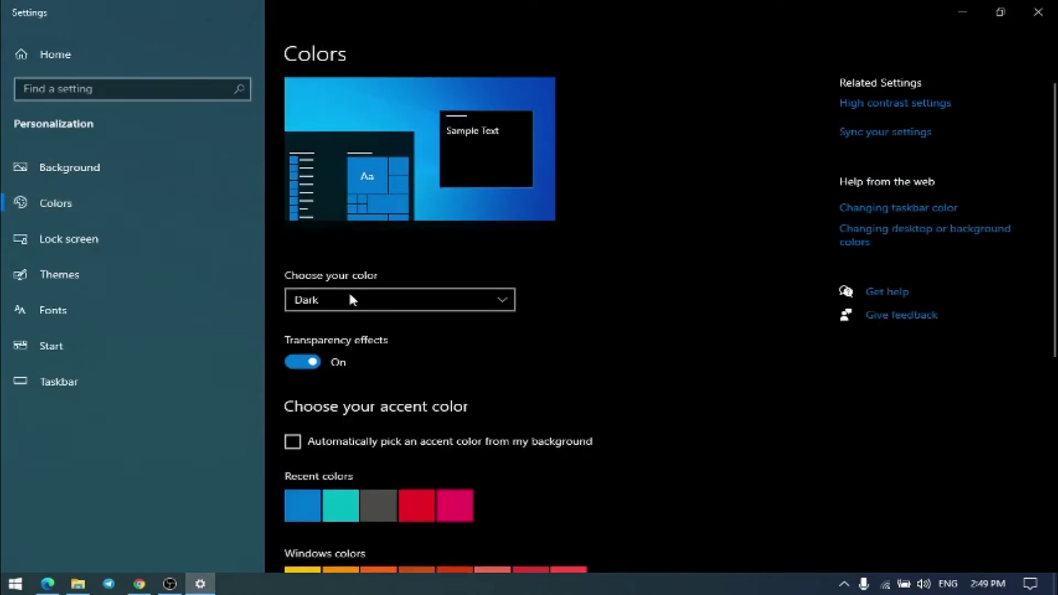
left_click(333, 300)
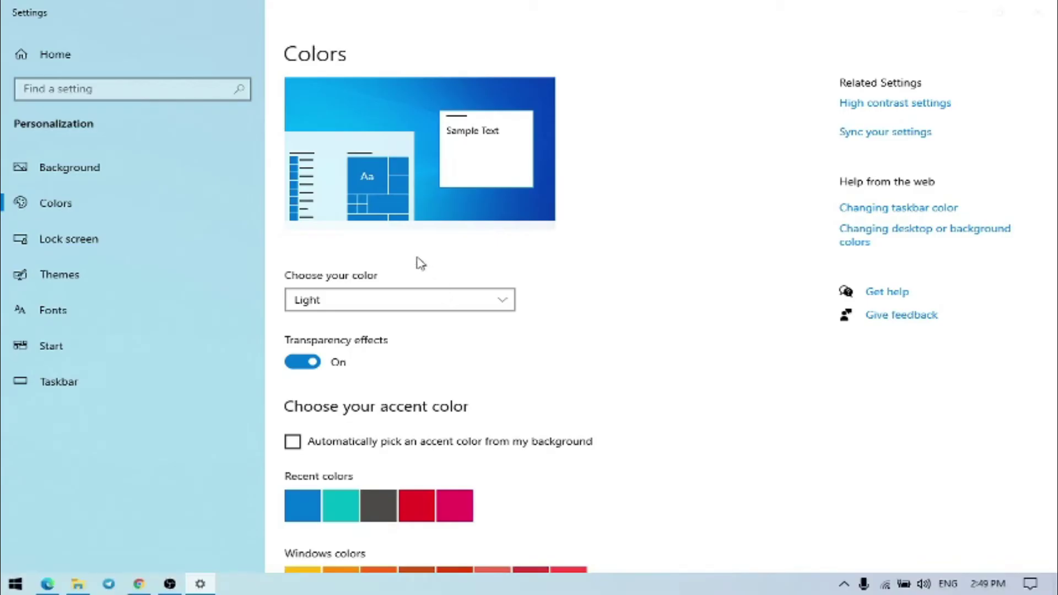
left_click(505, 302)
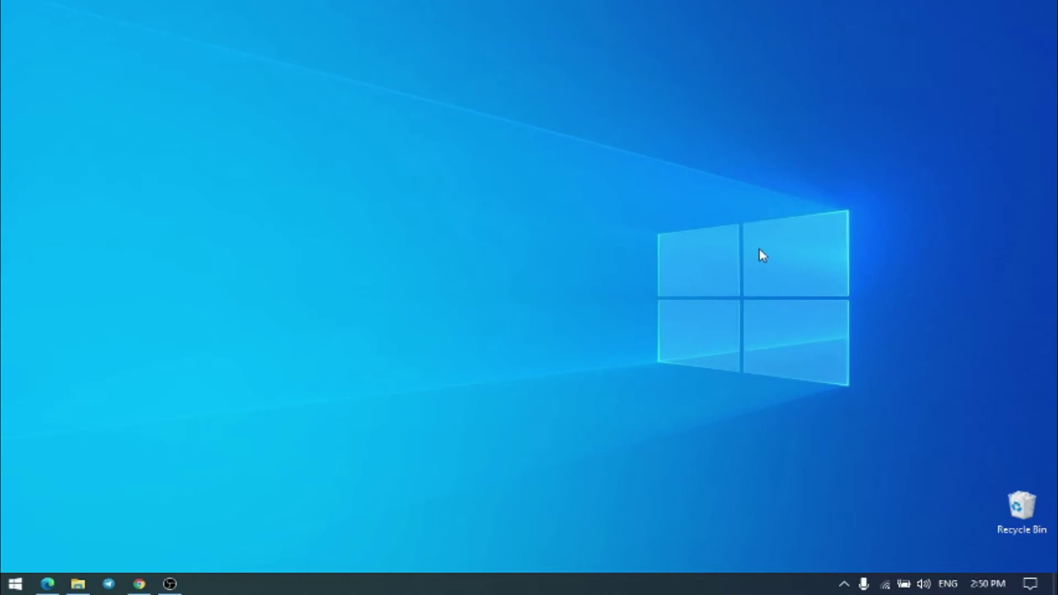
Step: Turn on Night light in the display settings and open the Night light settings
right_click(511, 248)
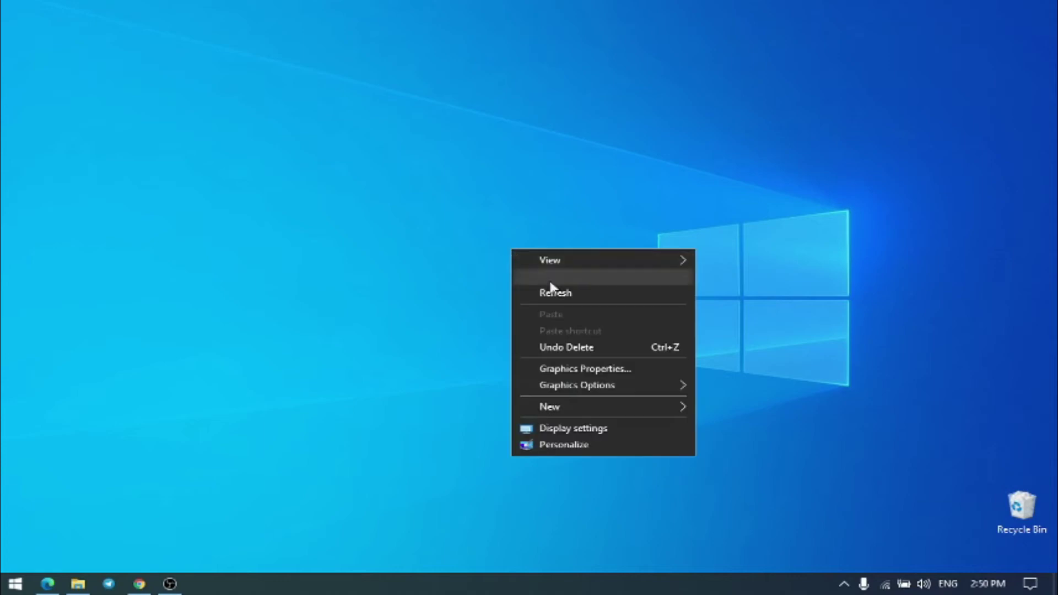
left_click(572, 429)
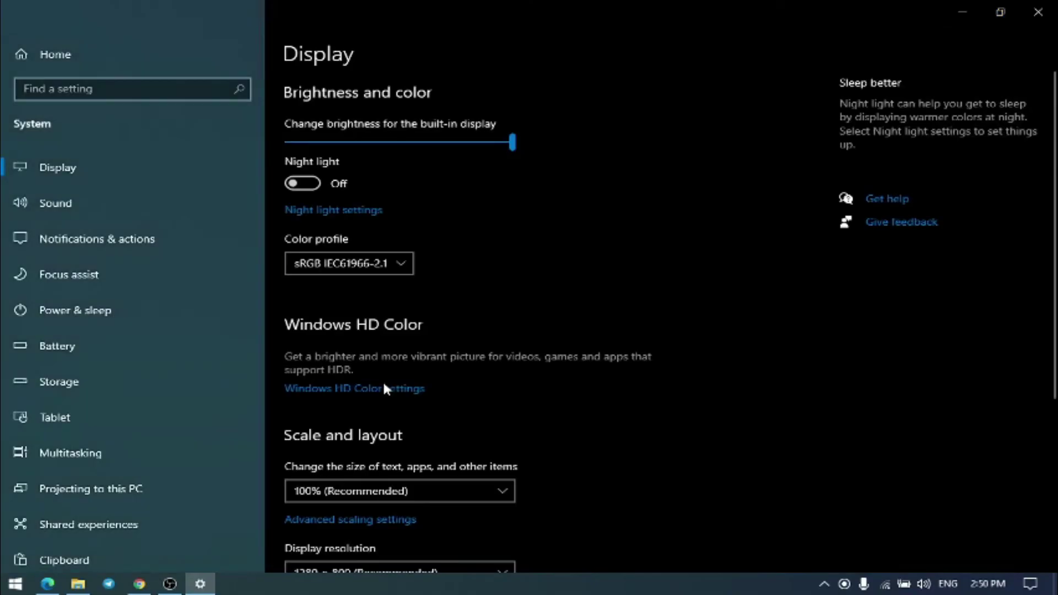
left_click(310, 186)
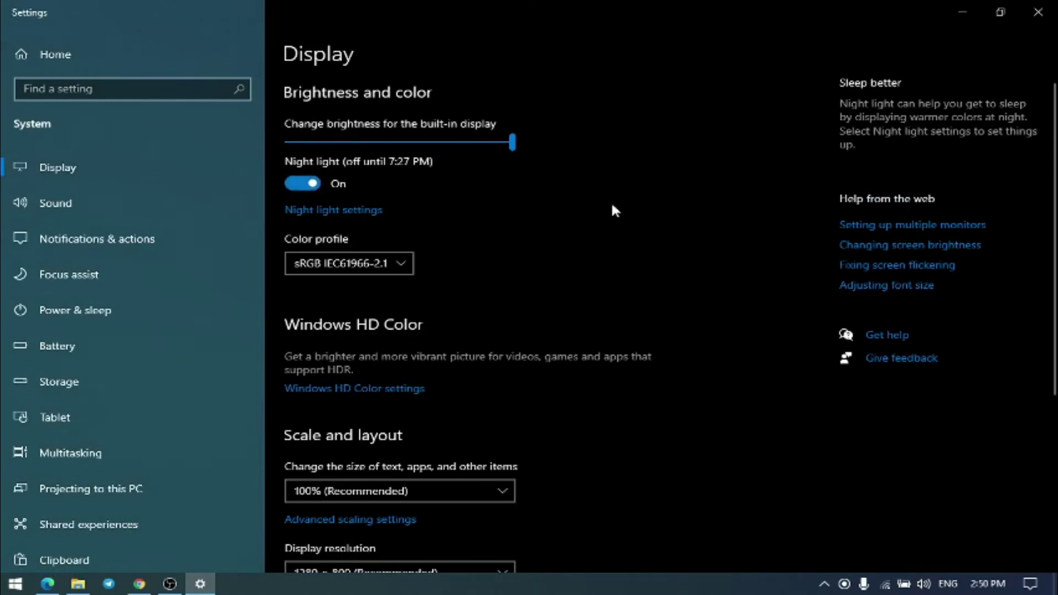
left_click(360, 212)
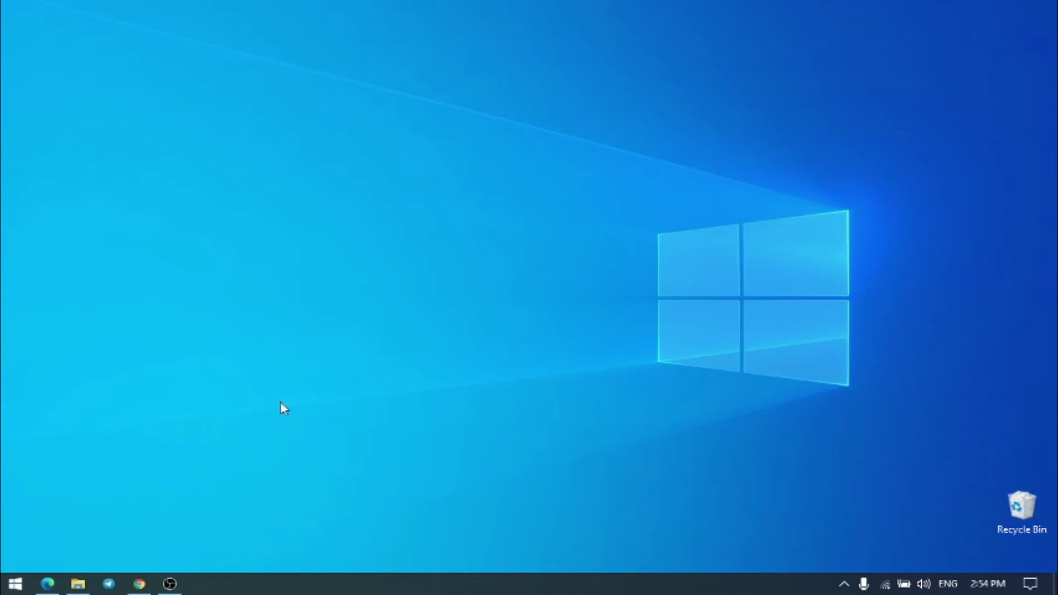
Step: Open the Storage Sense configuration in the System storage settings and check the available run frequencies
left_click(15, 581)
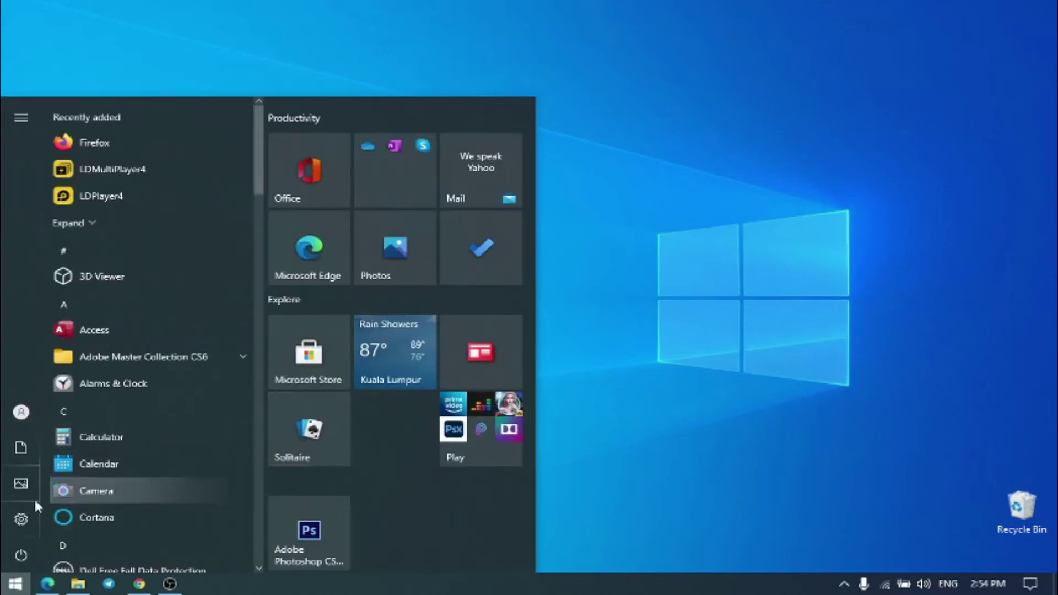
left_click(21, 519)
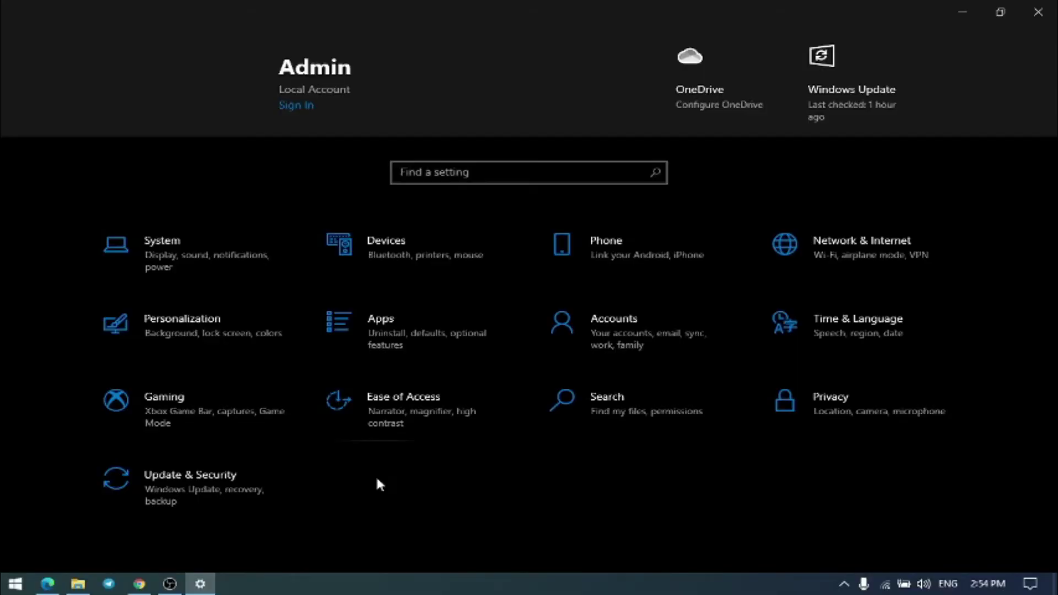
left_click(210, 252)
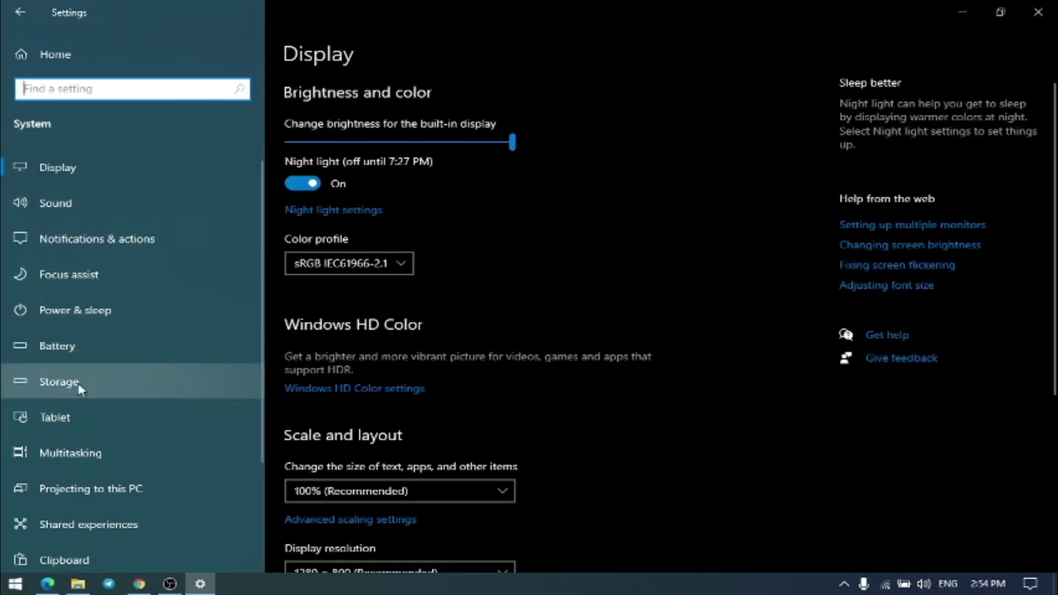
left_click(70, 385)
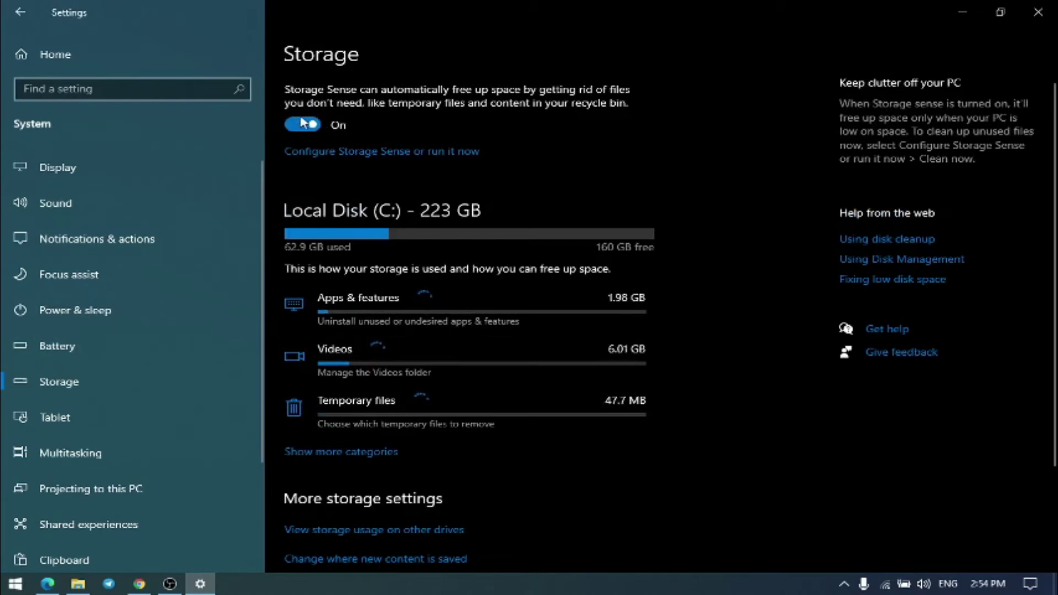
left_click(405, 153)
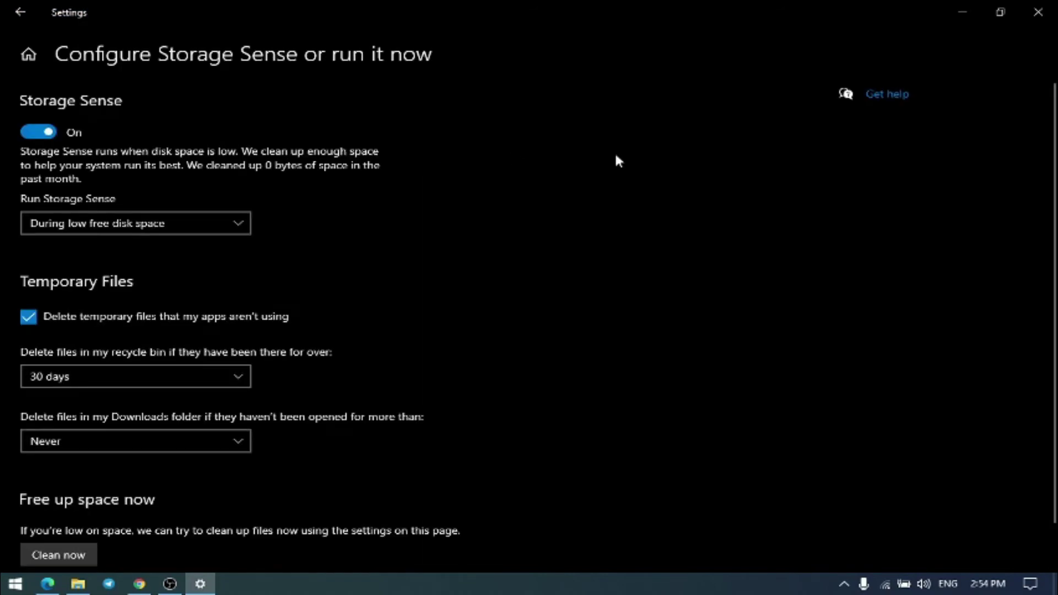
left_click(142, 223)
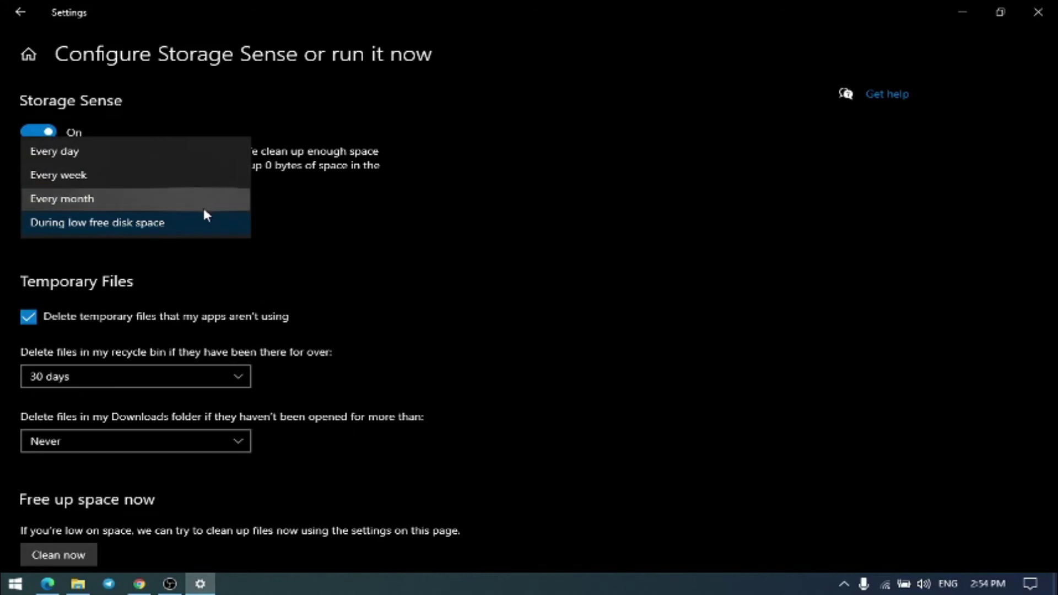
left_click(331, 227)
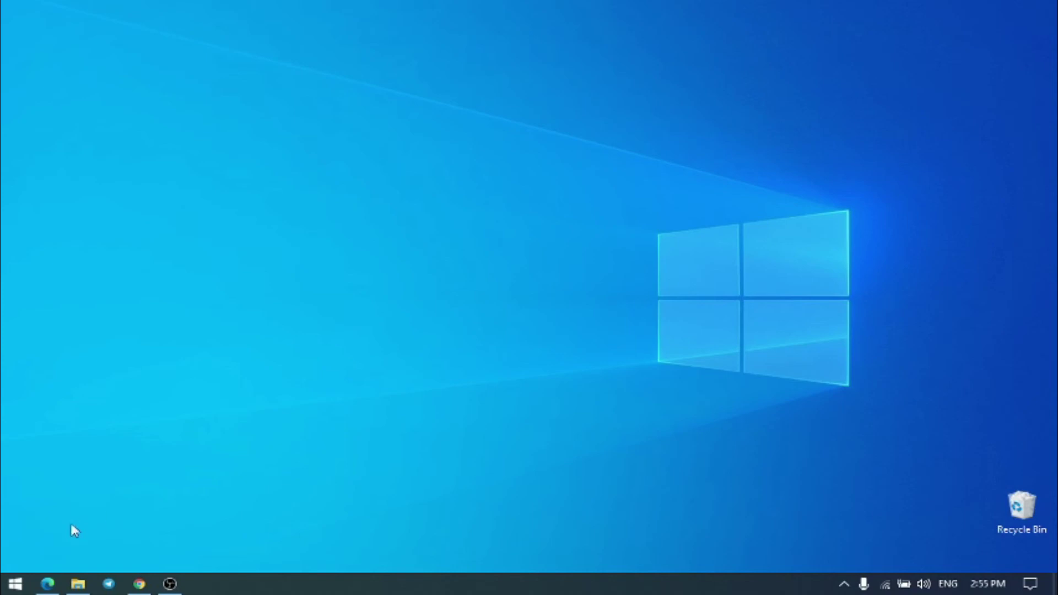
Step: Open the Ease of Access mouse pointer settings and set the pointer size to the smallest
left_click(14, 583)
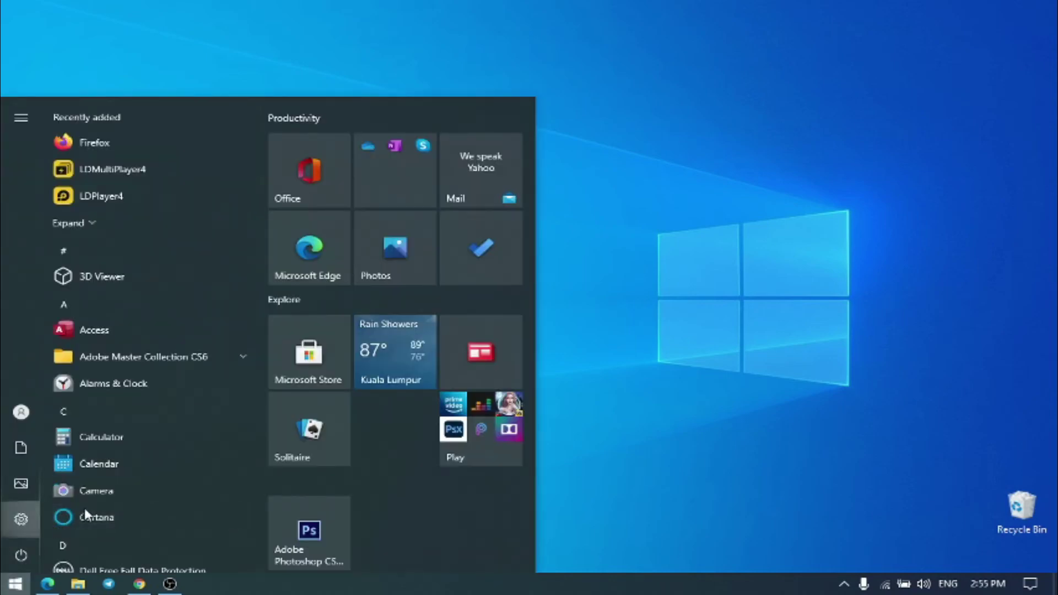
left_click(21, 519)
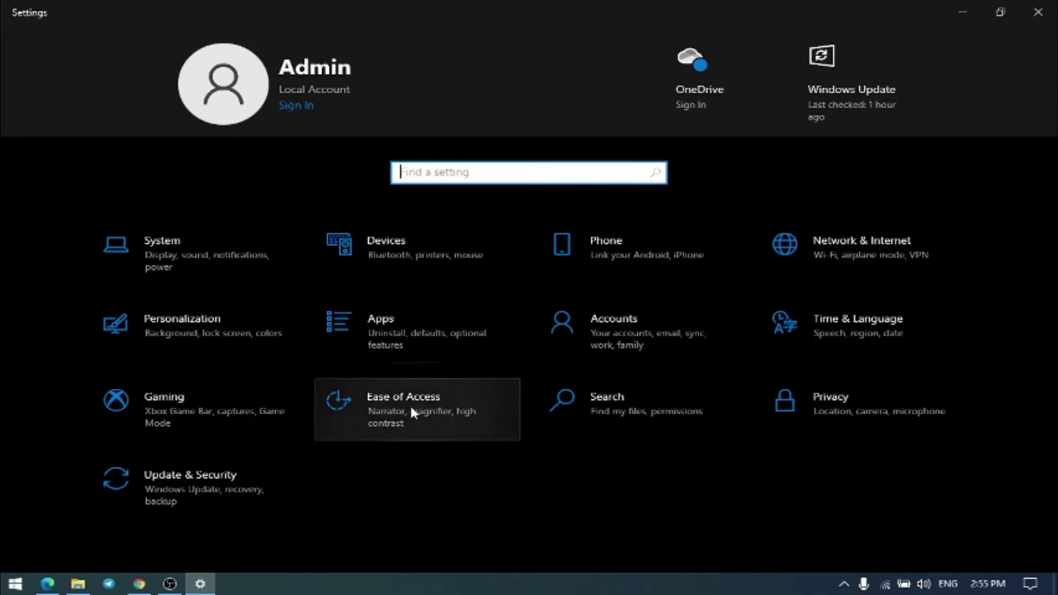
left_click(409, 411)
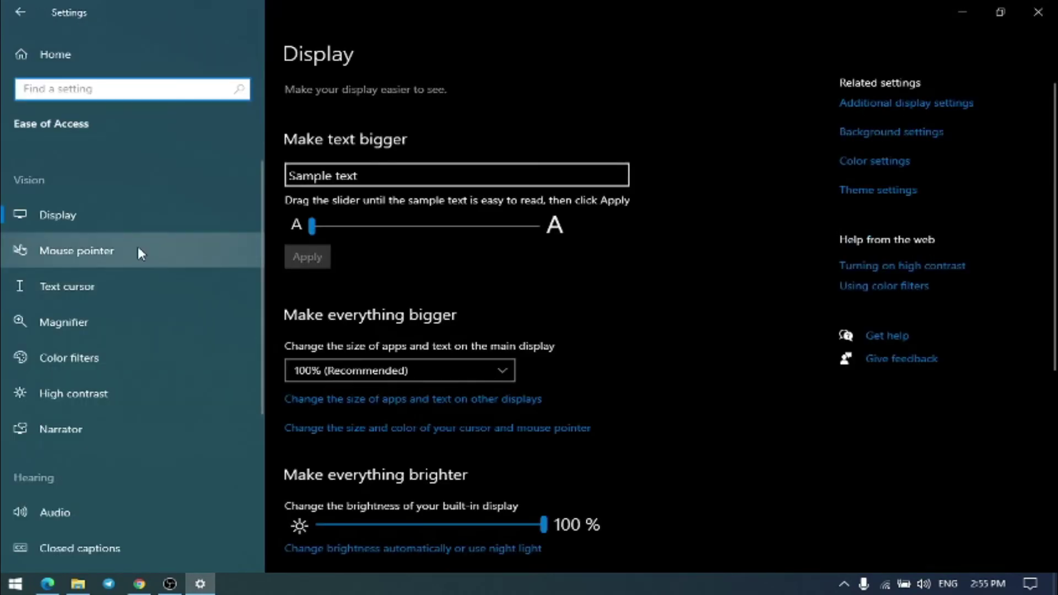
left_click(138, 248)
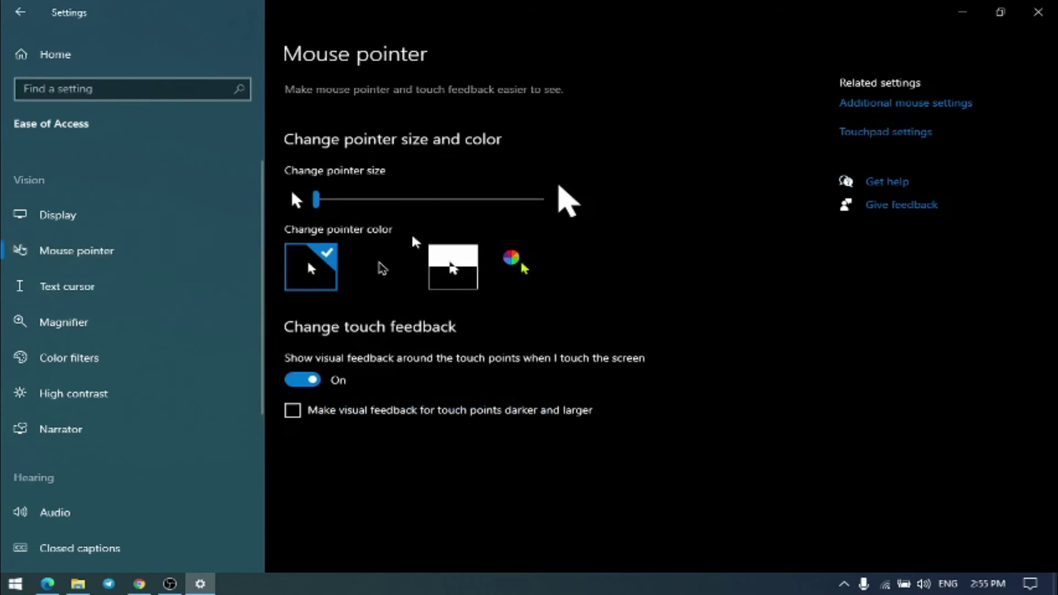
mouse_move(323, 204)
left_mouse_down()
mouse_move(462, 207)
mouse_move(316, 201)
left_mouse_up()
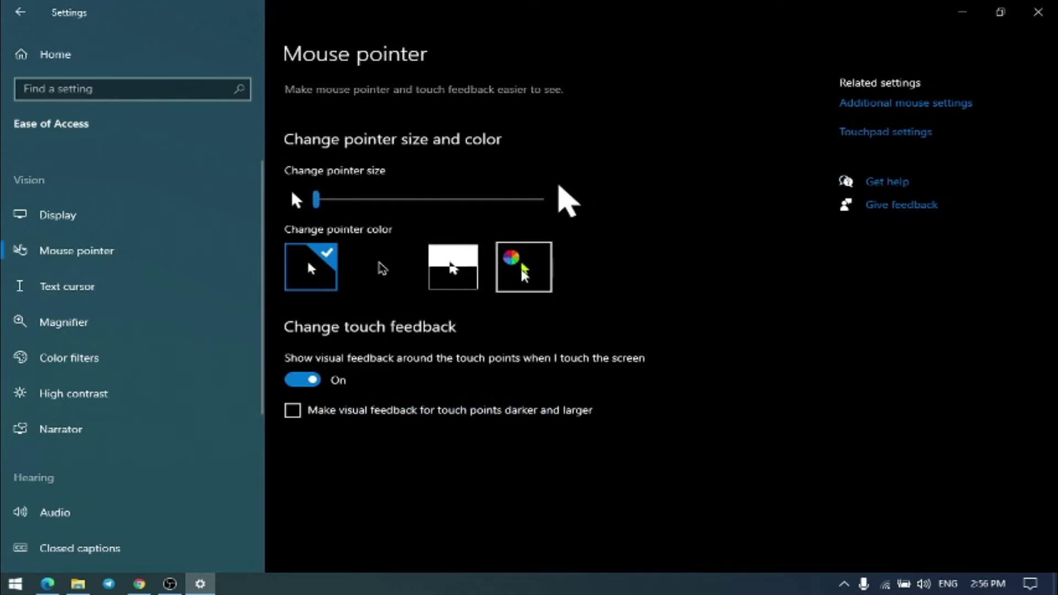
Step: Choose a custom mouse pointer color, trying the suggested pink and settling on the suggested turquoise
left_click(524, 274)
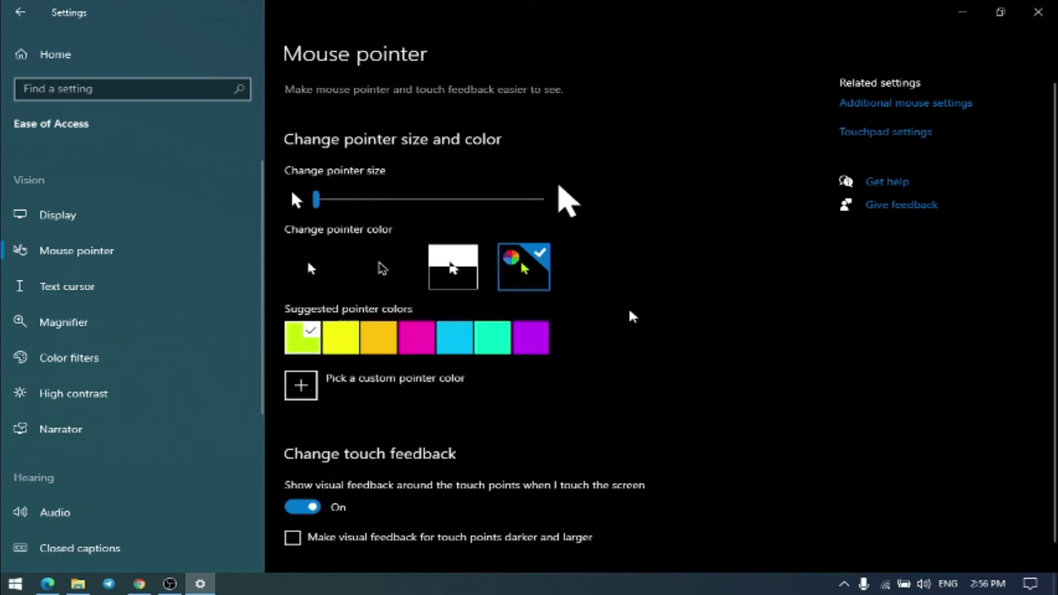
left_click(413, 345)
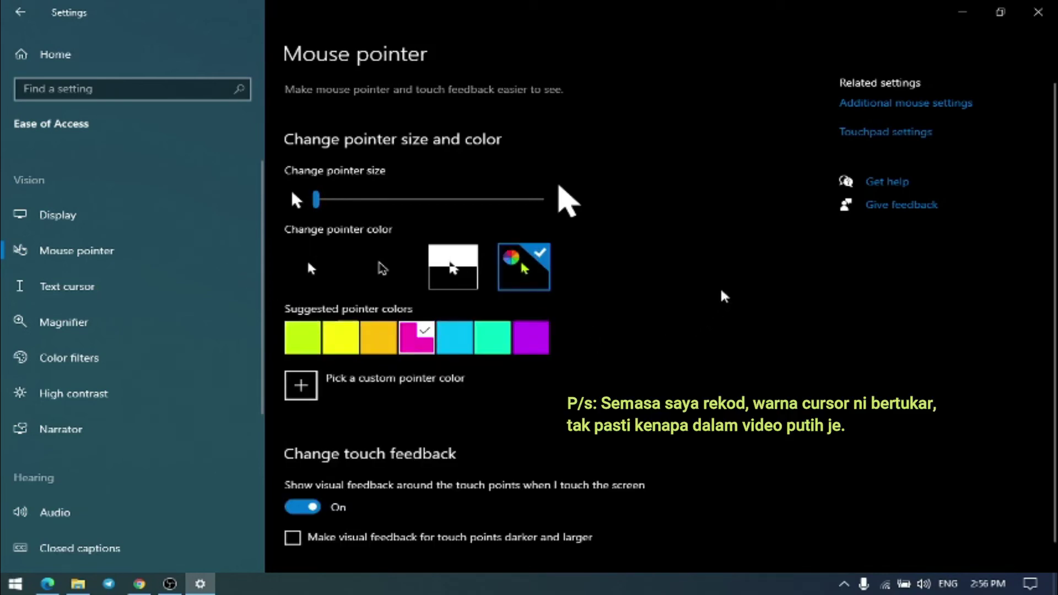
left_click(503, 333)
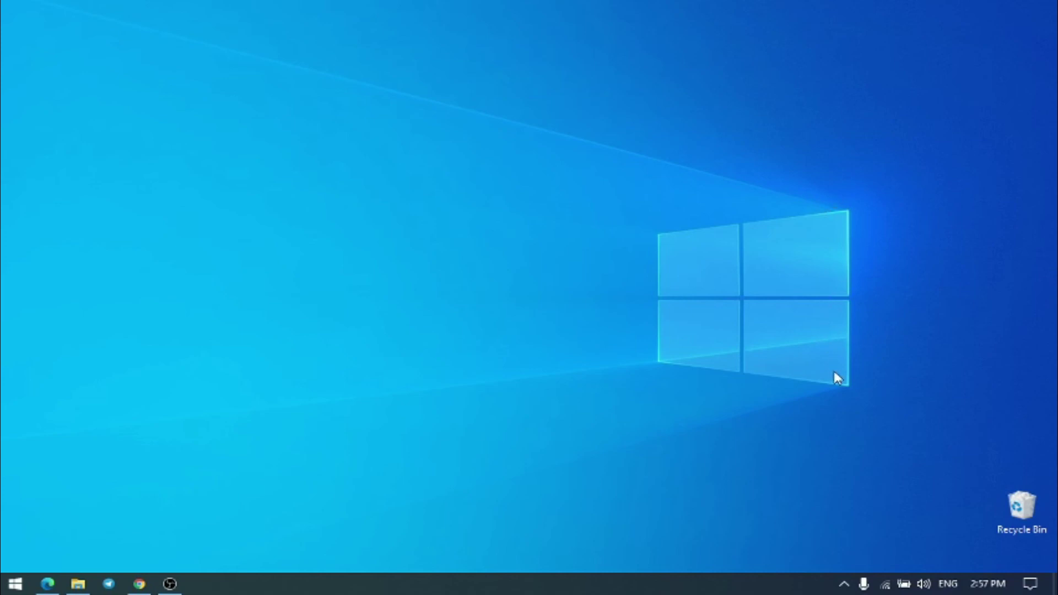
Step: Switch the playback device to Speakers (USB PnP Sound Device) and back to Speakers (High Definition Audio Device)
left_click(924, 585)
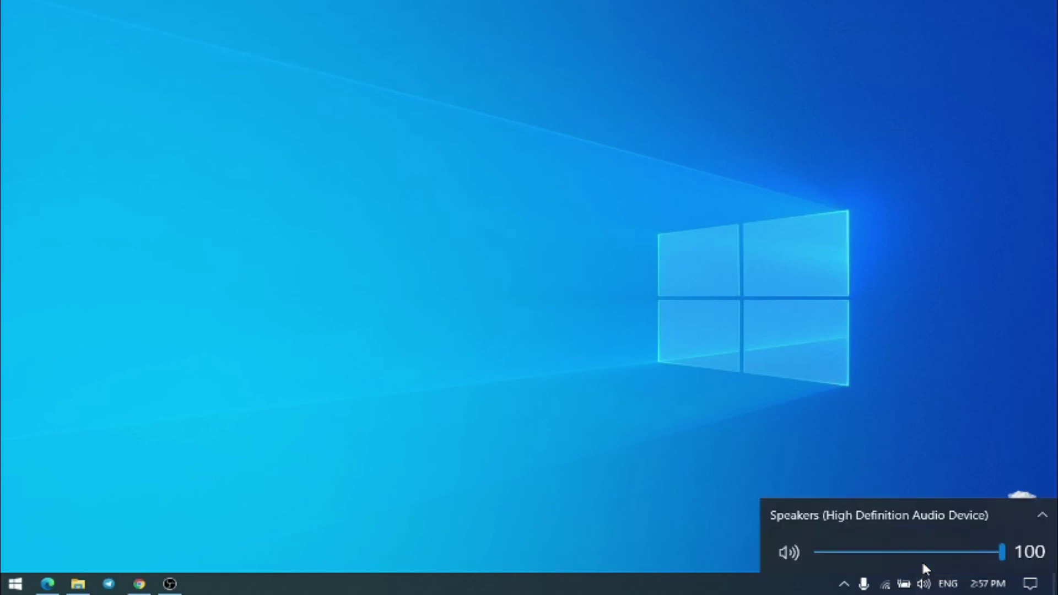
left_click(919, 521)
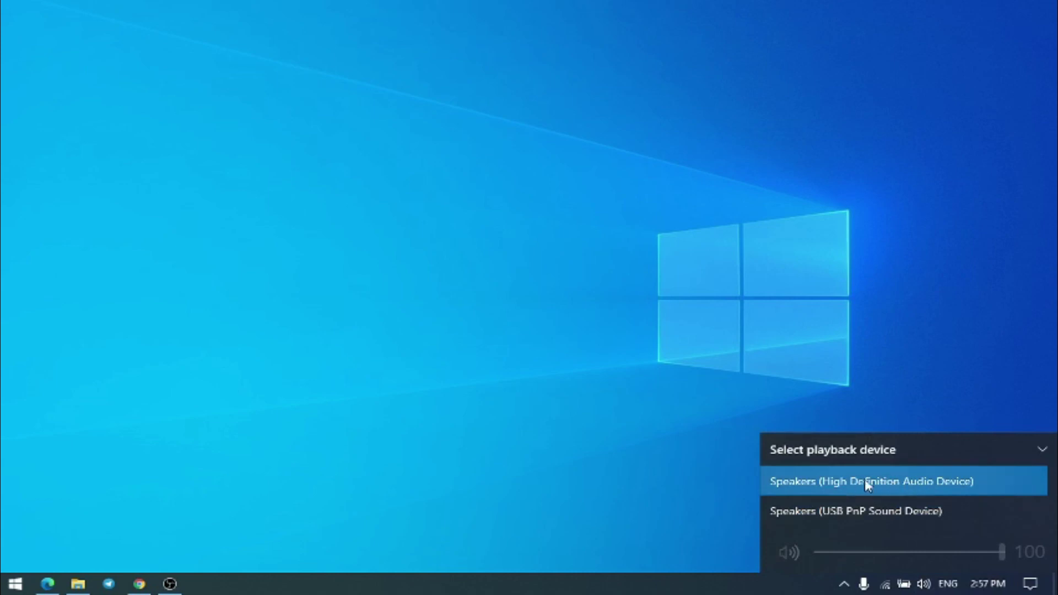
left_click(911, 509)
left_click(912, 513)
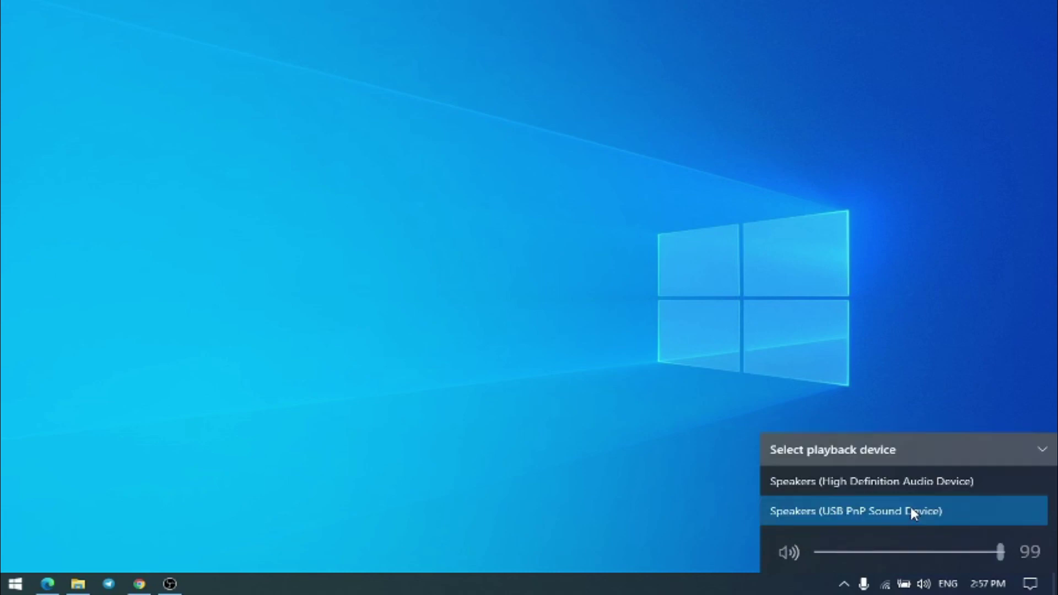
left_click(910, 475)
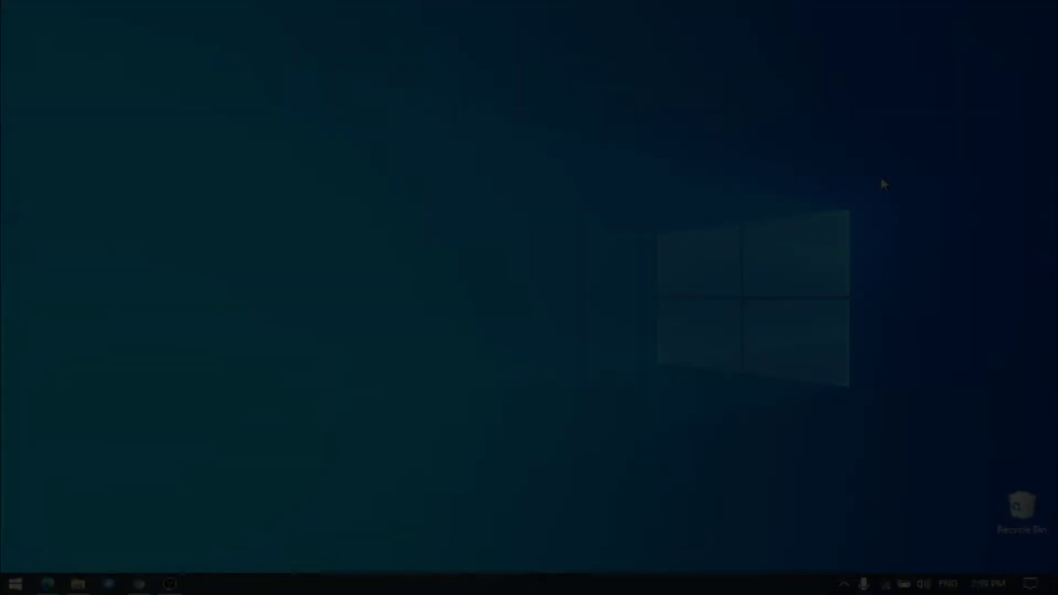